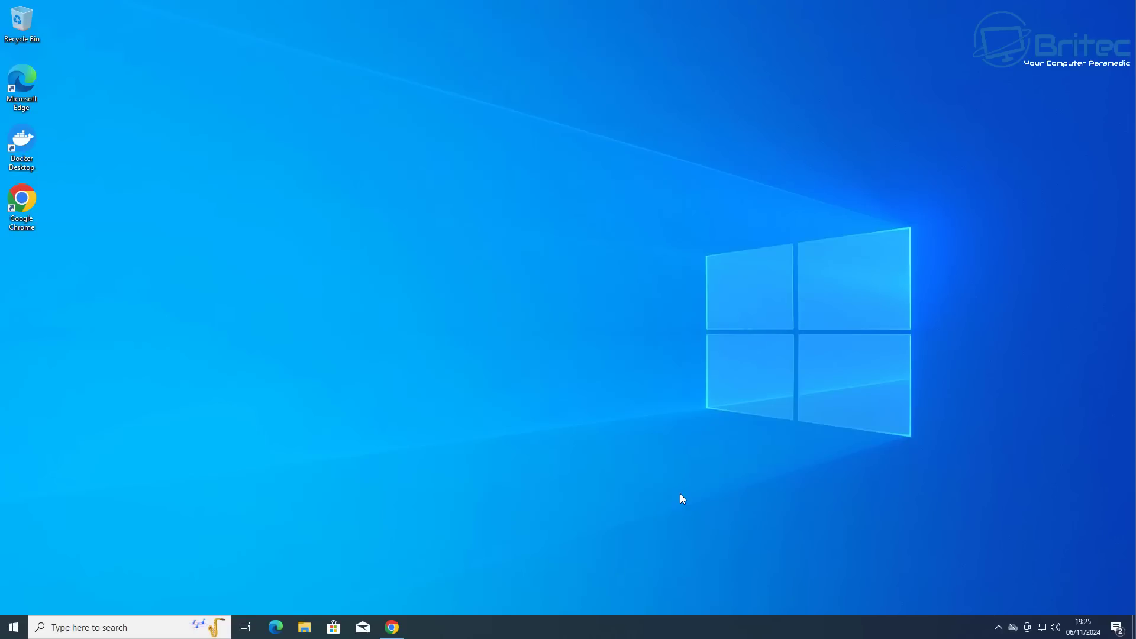
- Show the Disk Copy product page in Chrome and launch the EaseUS Disk Copy app
left_click(392, 628)
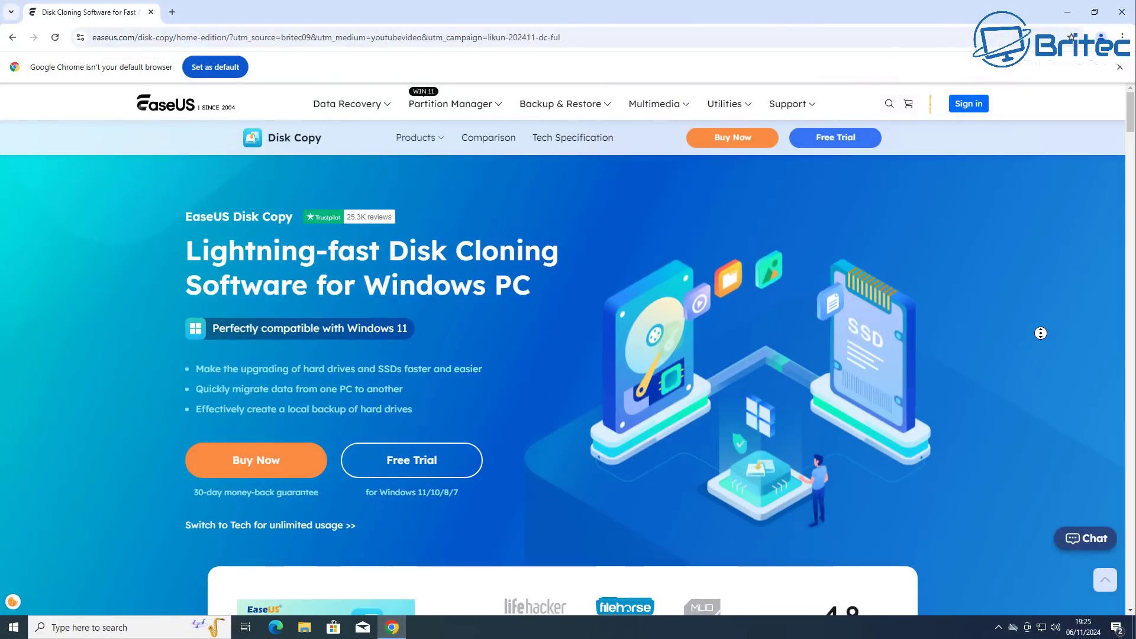
middle_click(1045, 350)
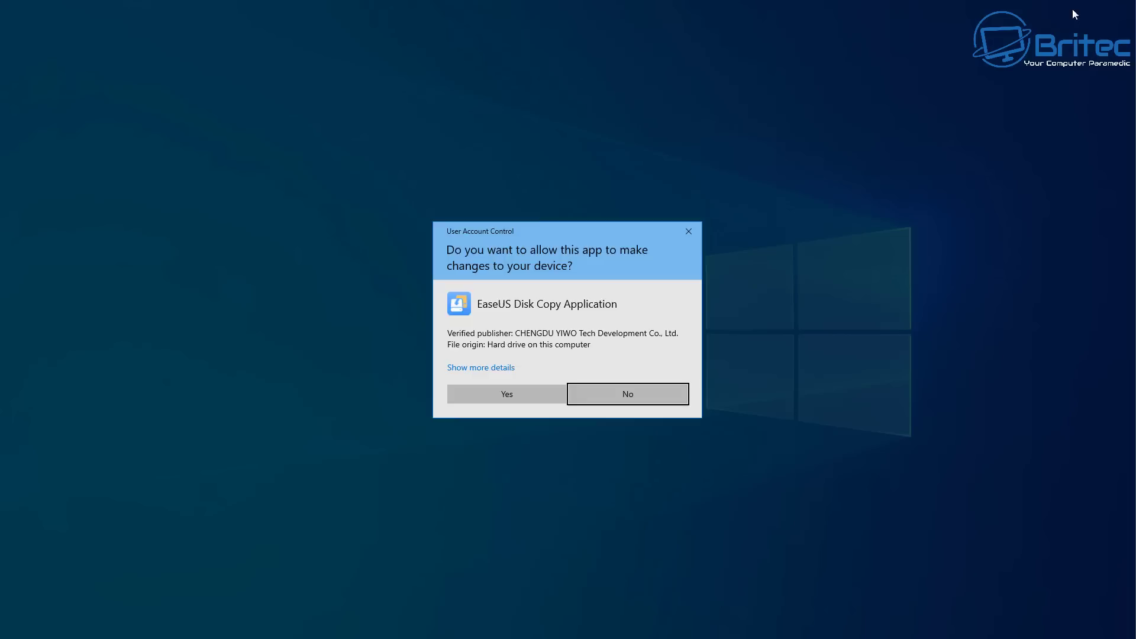
- Allow the app through the UAC prompt and activate the Pro licence
left_click(508, 394)
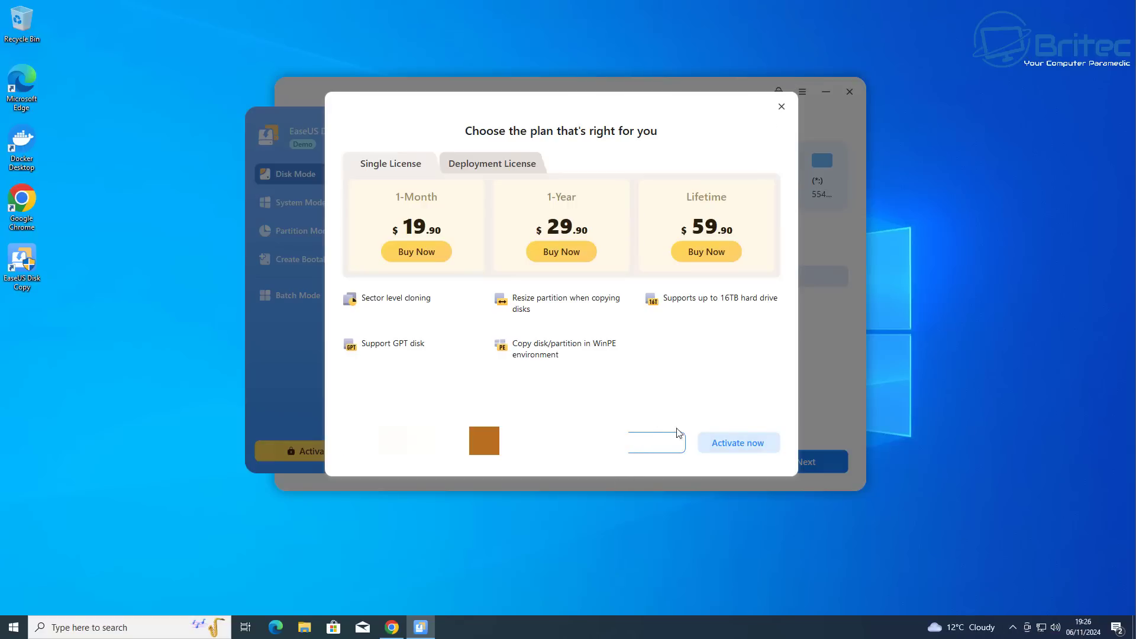
left_click(754, 442)
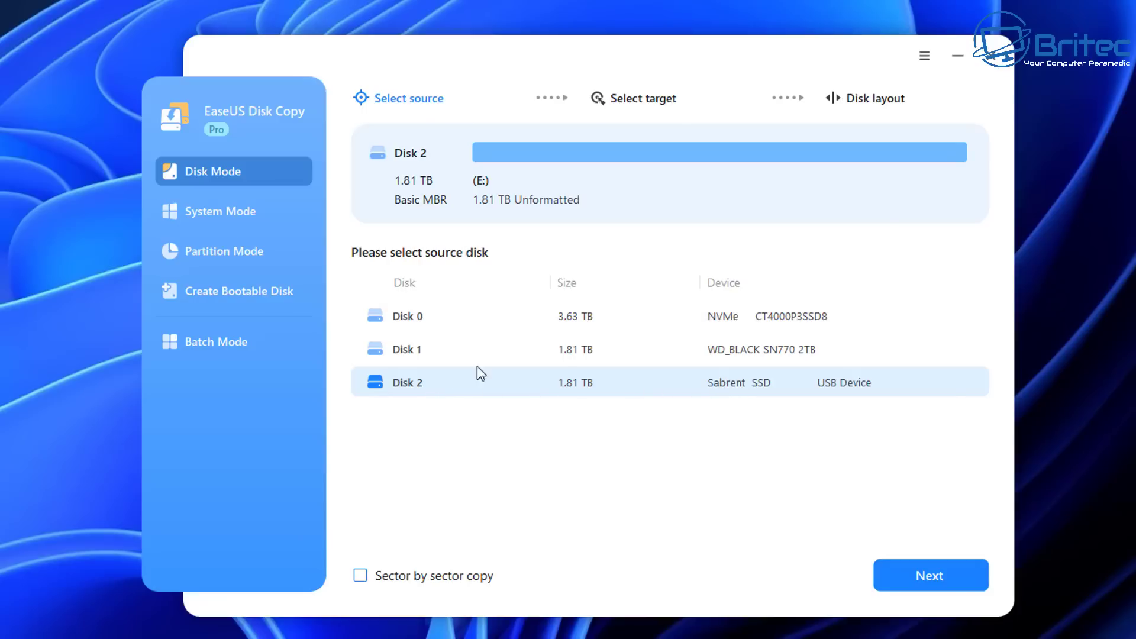
- Compare Disk 1 and Disk 0 layouts, select Disk 1, then switch to System Mode
left_click(421, 358)
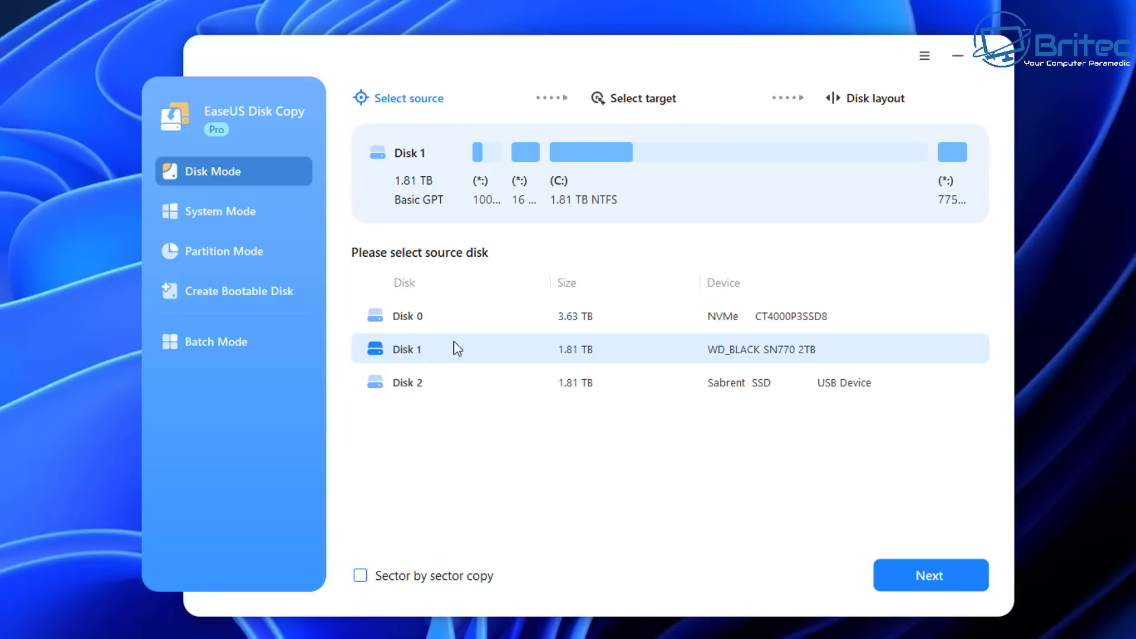
left_click(438, 320)
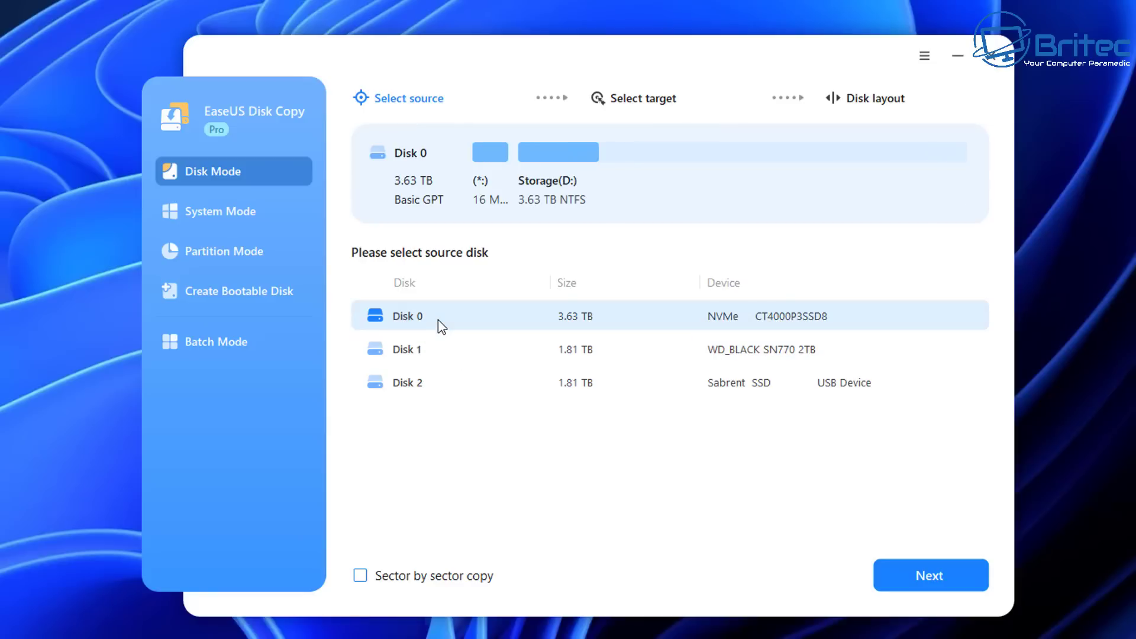
left_click(425, 346)
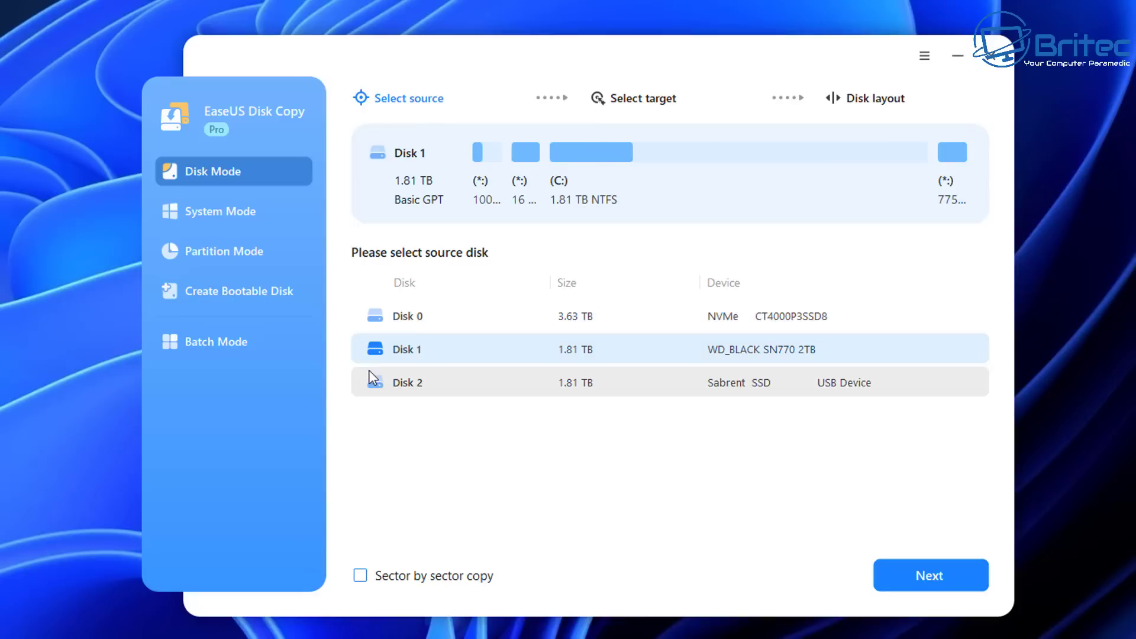
left_click(228, 211)
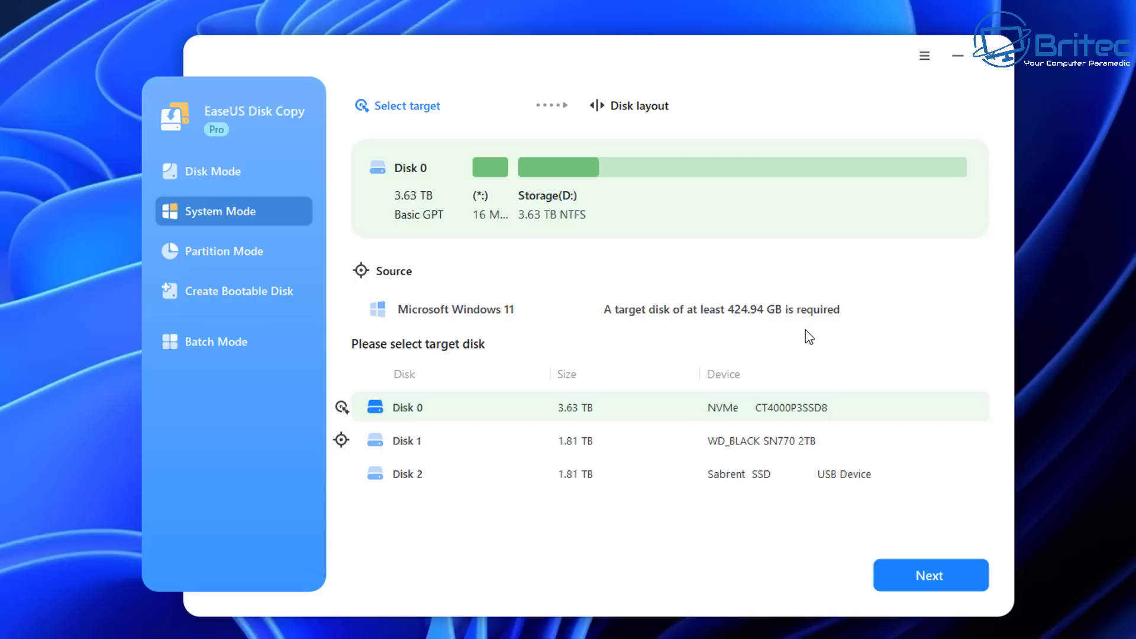
- Look over Partition Mode, inspecting the Storage(D:) and Disk 1 EFI partitions
left_click(236, 257)
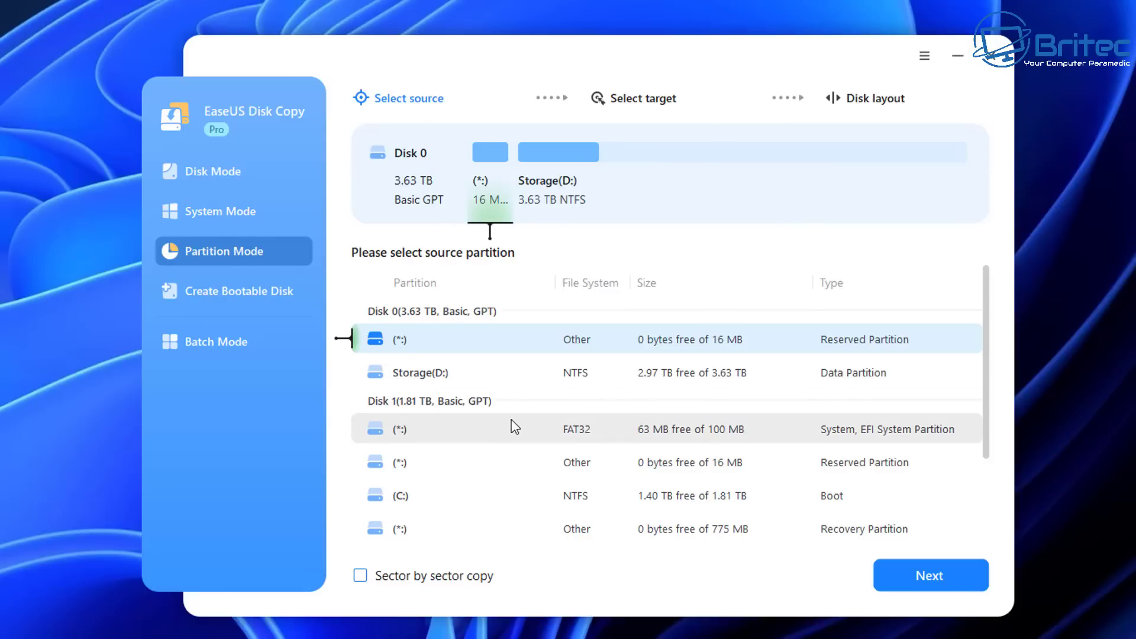
left_click(446, 383)
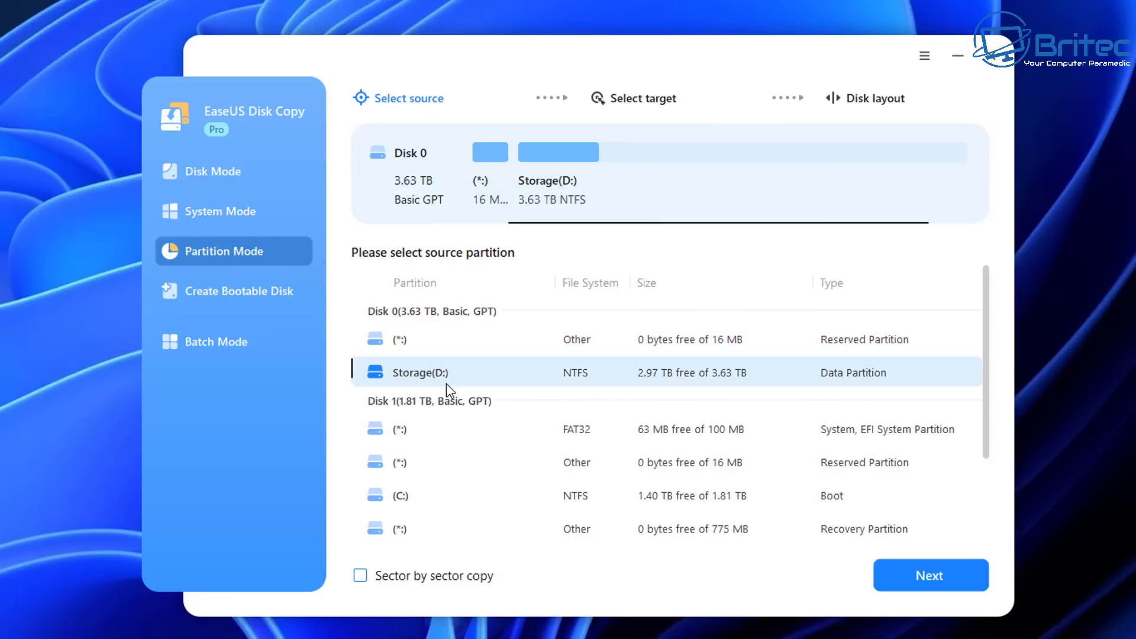
left_click(412, 442)
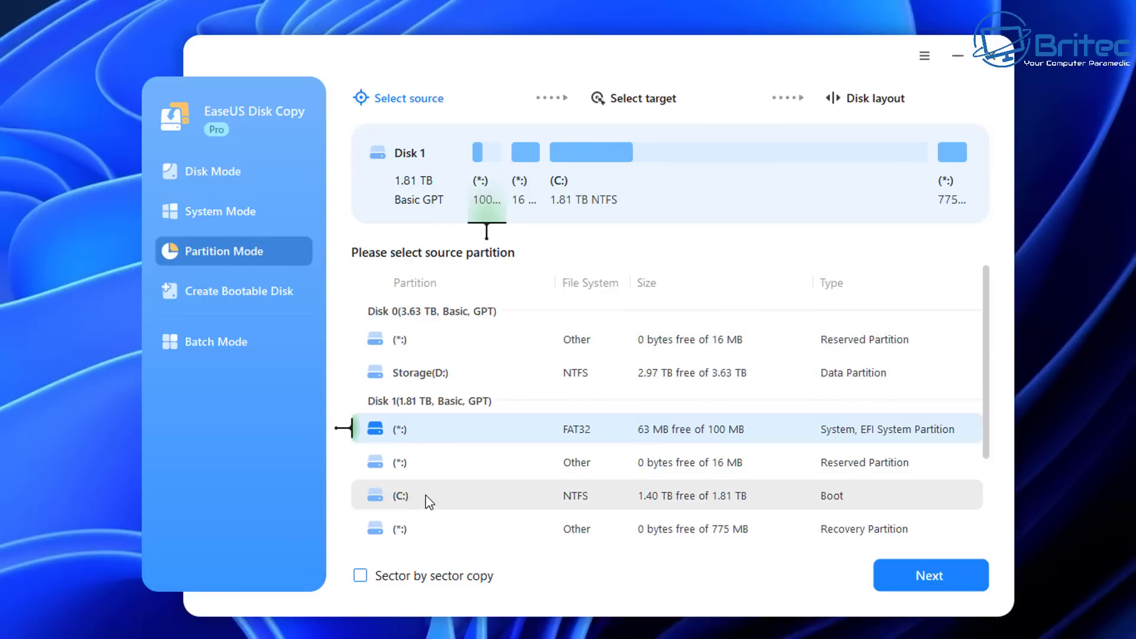
scroll(425, 494, "down", 2)
scroll(424, 494, "up", 2)
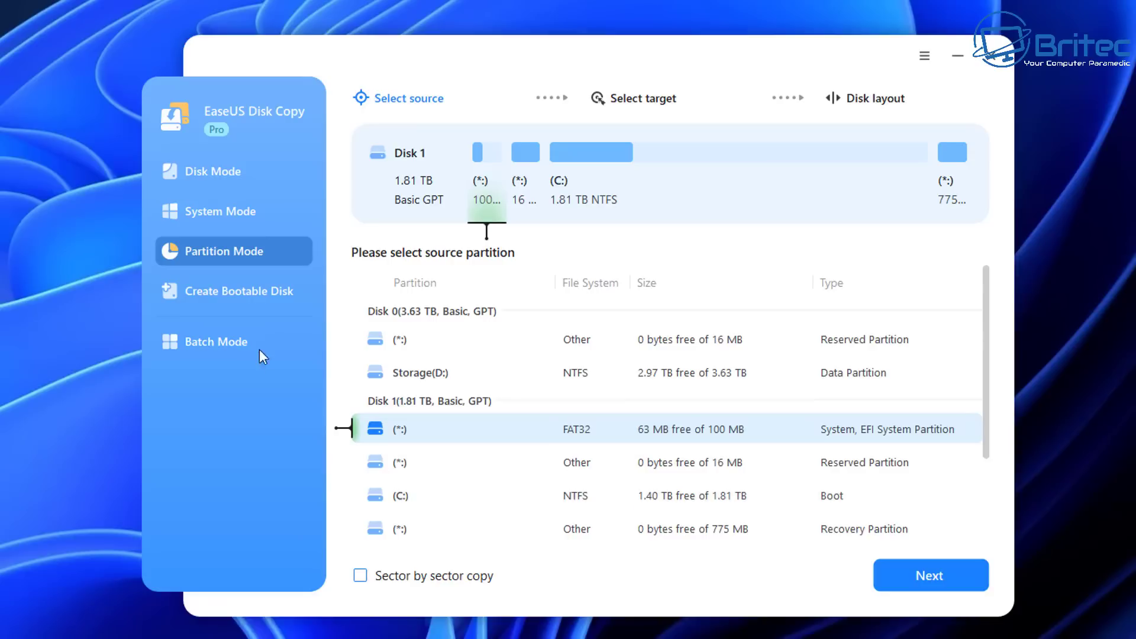
- Check Create Bootable Disk and Batch Mode, then return to Disk Mode
left_click(254, 297)
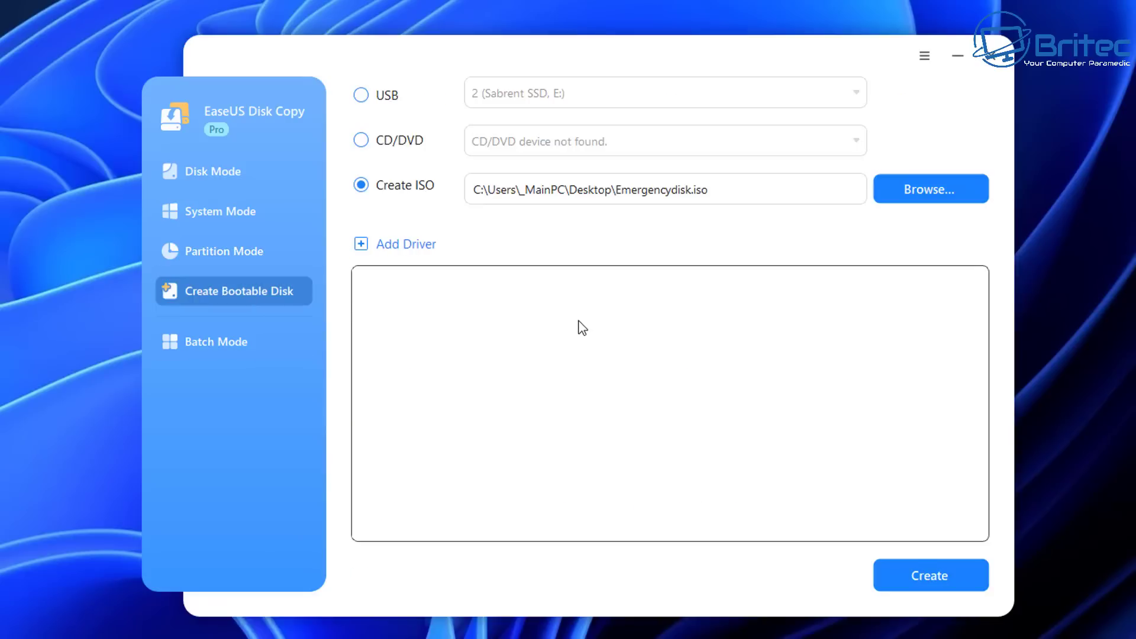
left_click(239, 345)
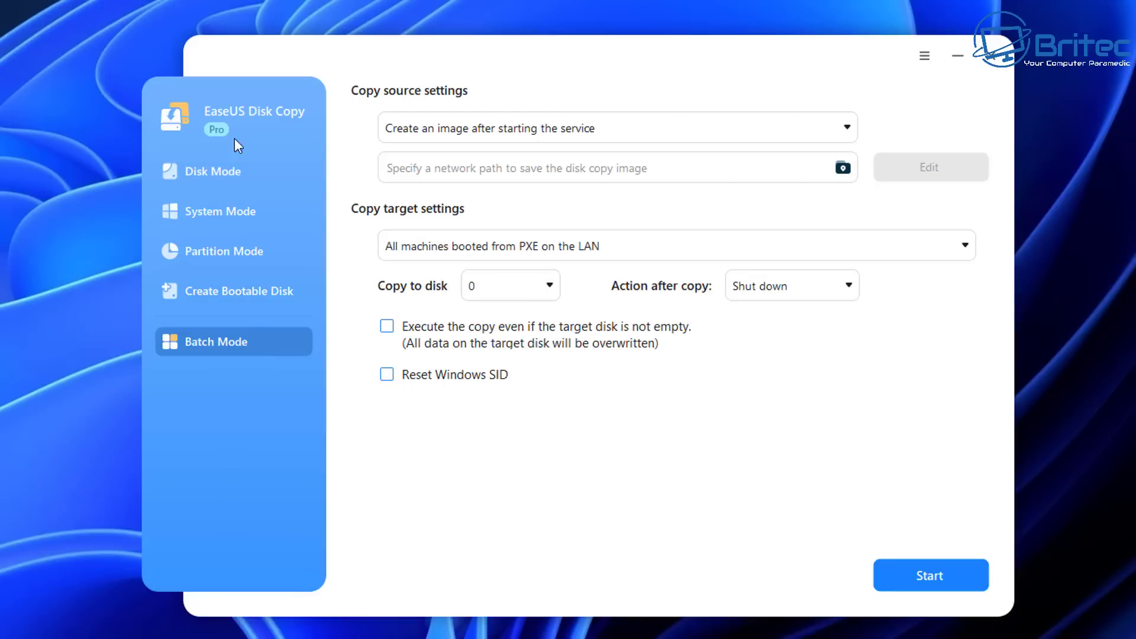
left_click(218, 177)
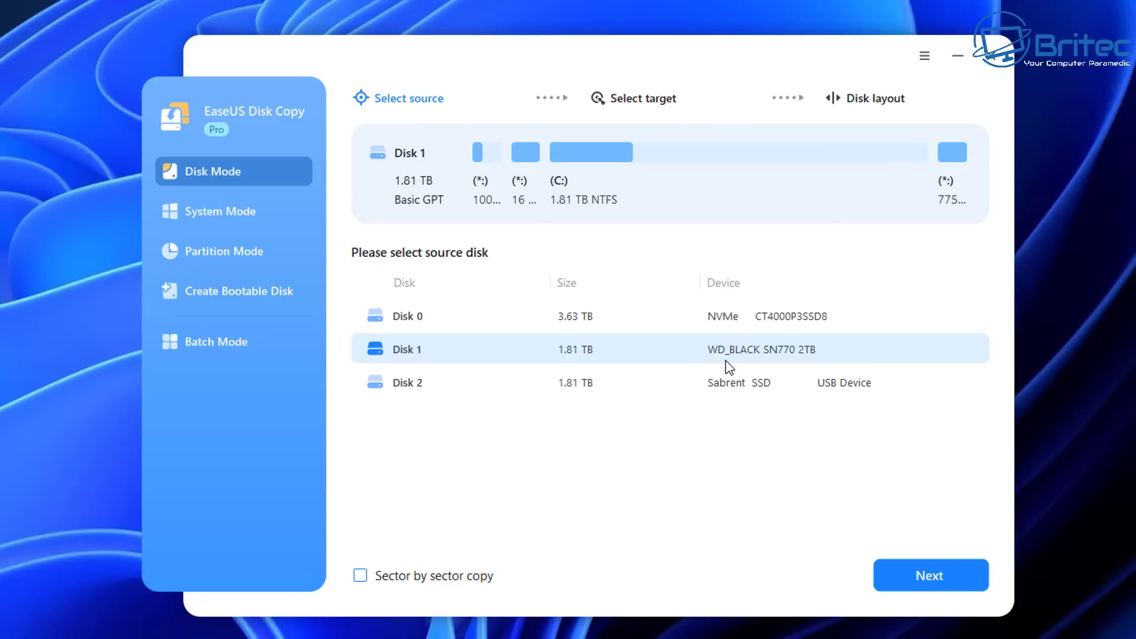
- Turn off sector-by-sector copy and choose Disk 2, the Sabrent USB SSD, as target
left_click(360, 577)
left_click(952, 590)
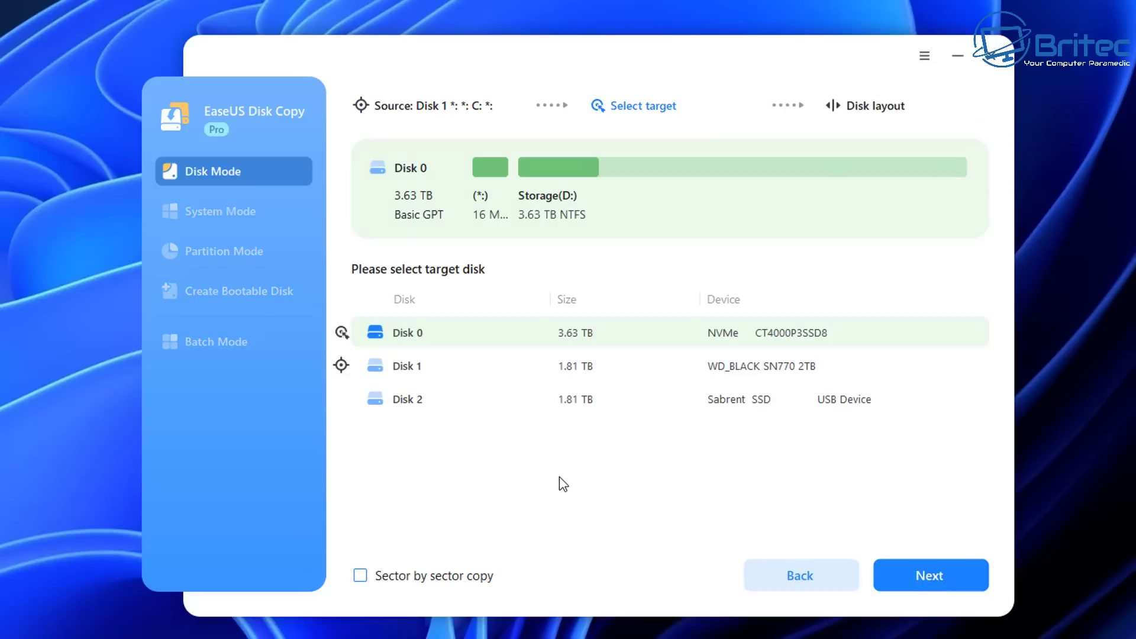
left_click(537, 410)
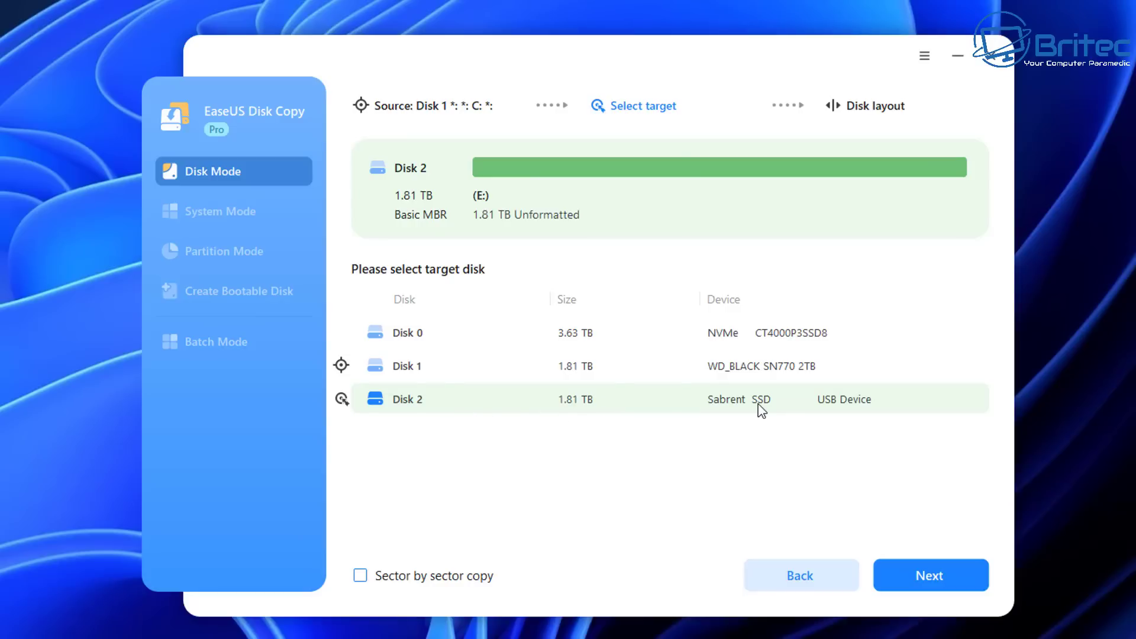
left_click(963, 577)
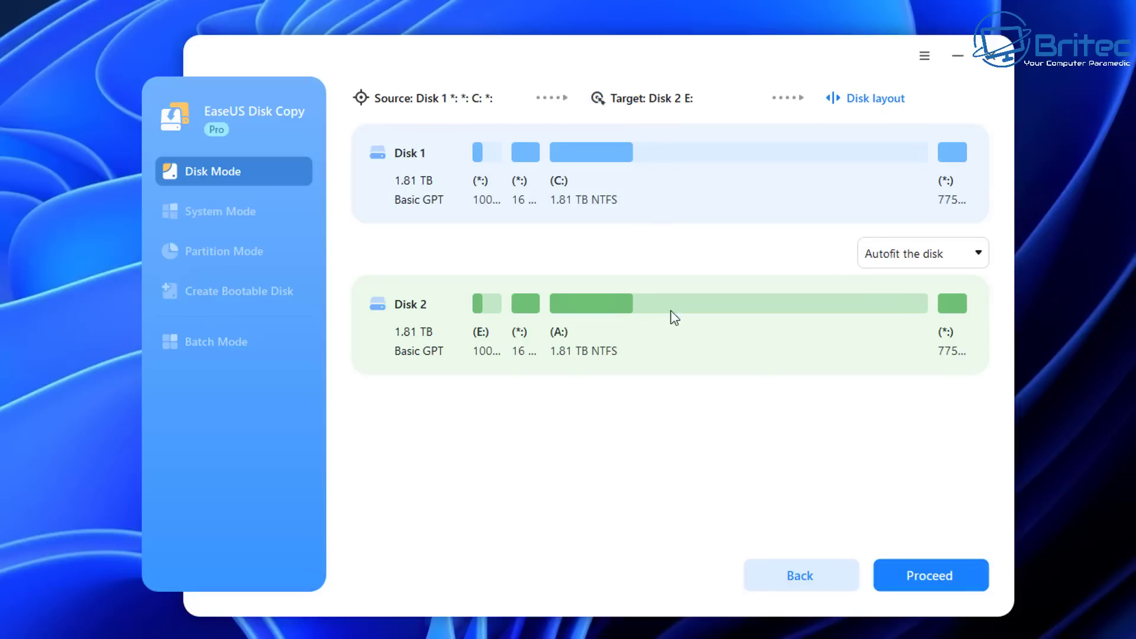
- Try Edit disk layout, revert to Autofit the disk, and start cloning Disk 1 onto Disk 2
left_click(983, 256)
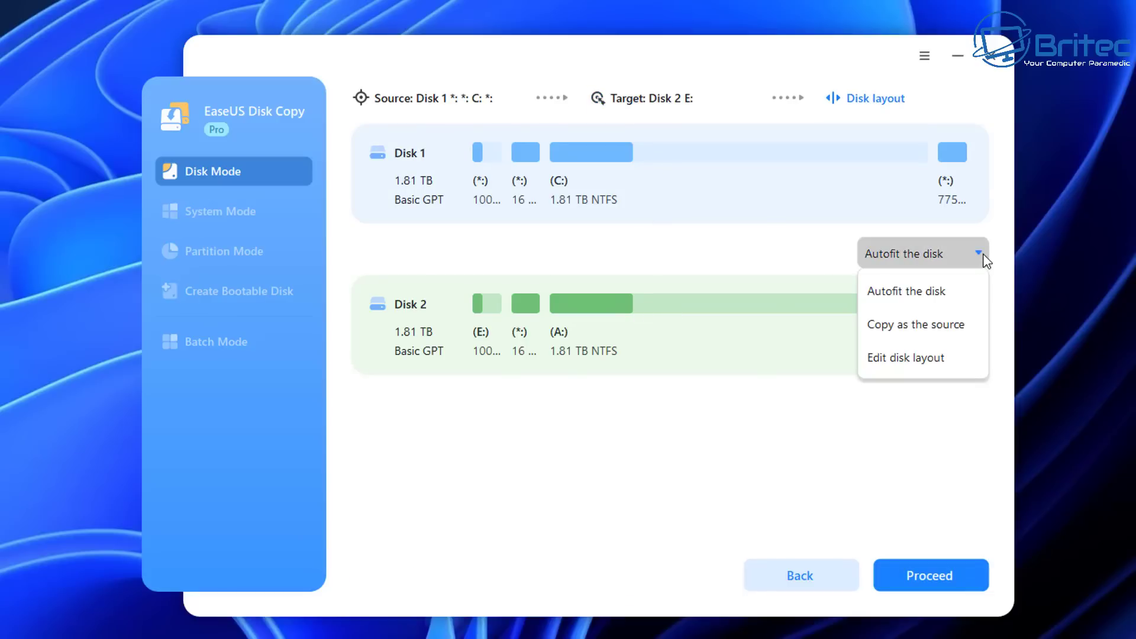
left_click(900, 358)
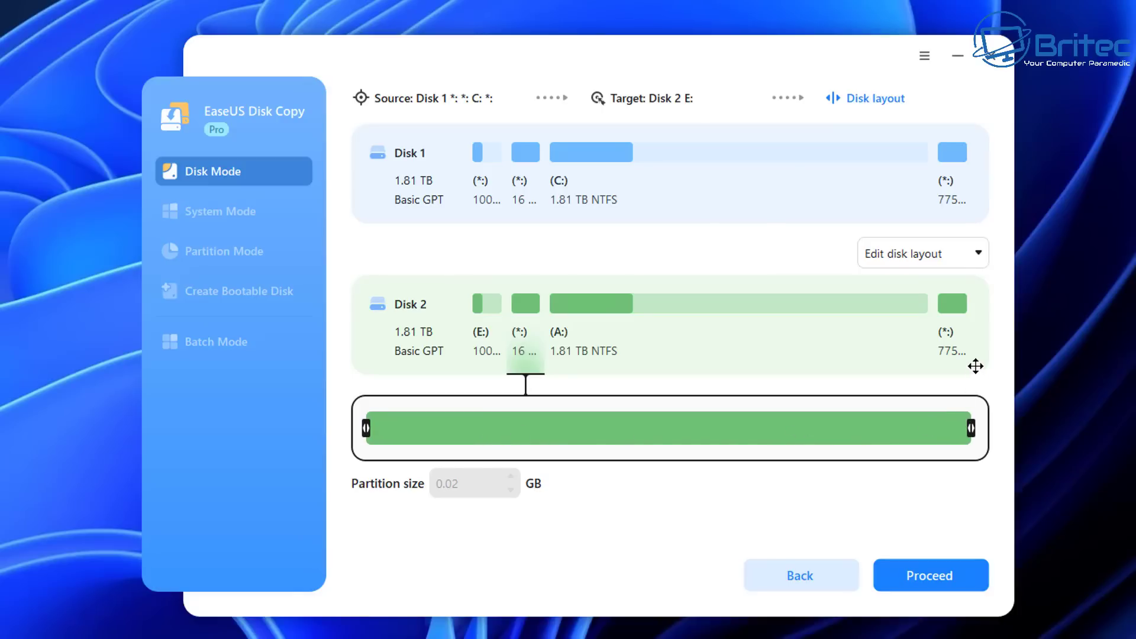
left_click(987, 254)
left_click(951, 288)
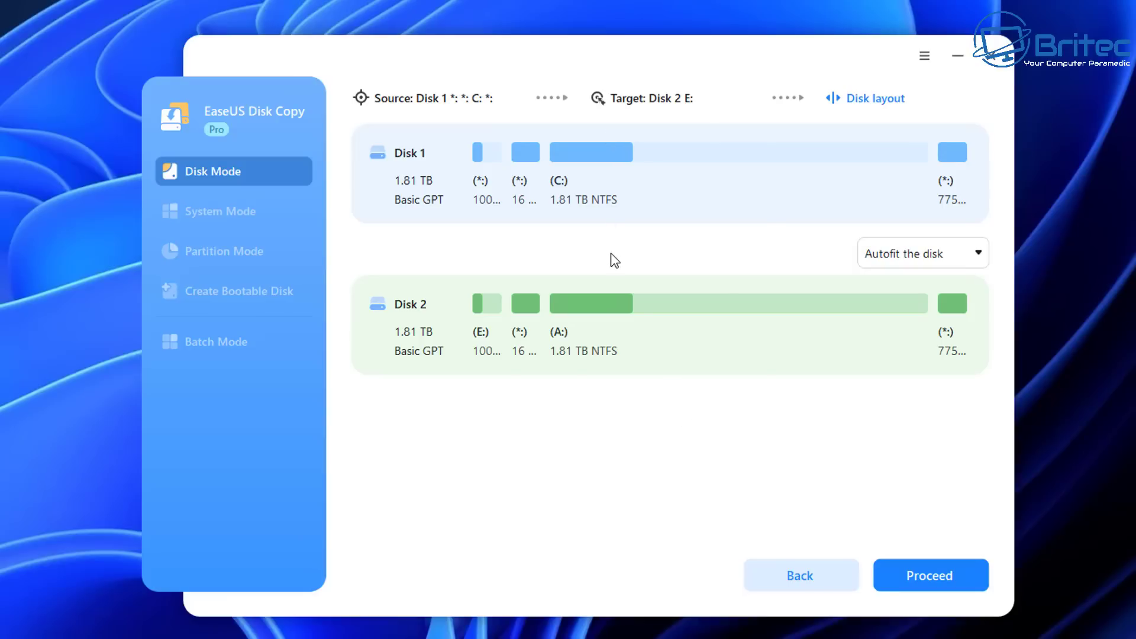
left_click(934, 573)
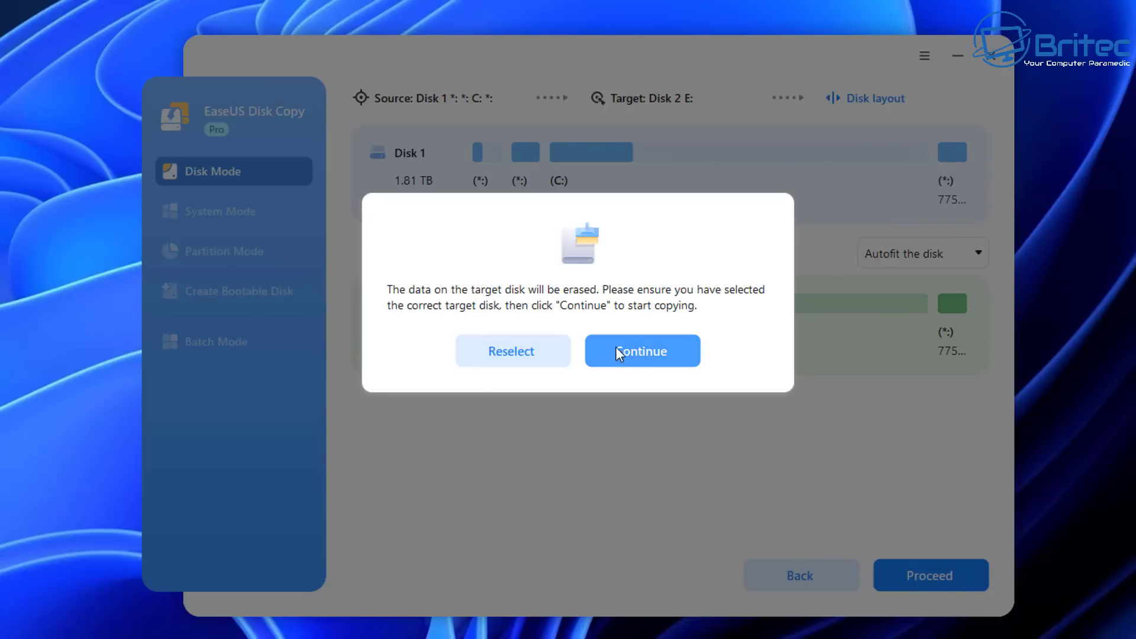
- Confirm erasing Disk 2, let the clone complete, and decline booting from the USB drive
left_click(635, 353)
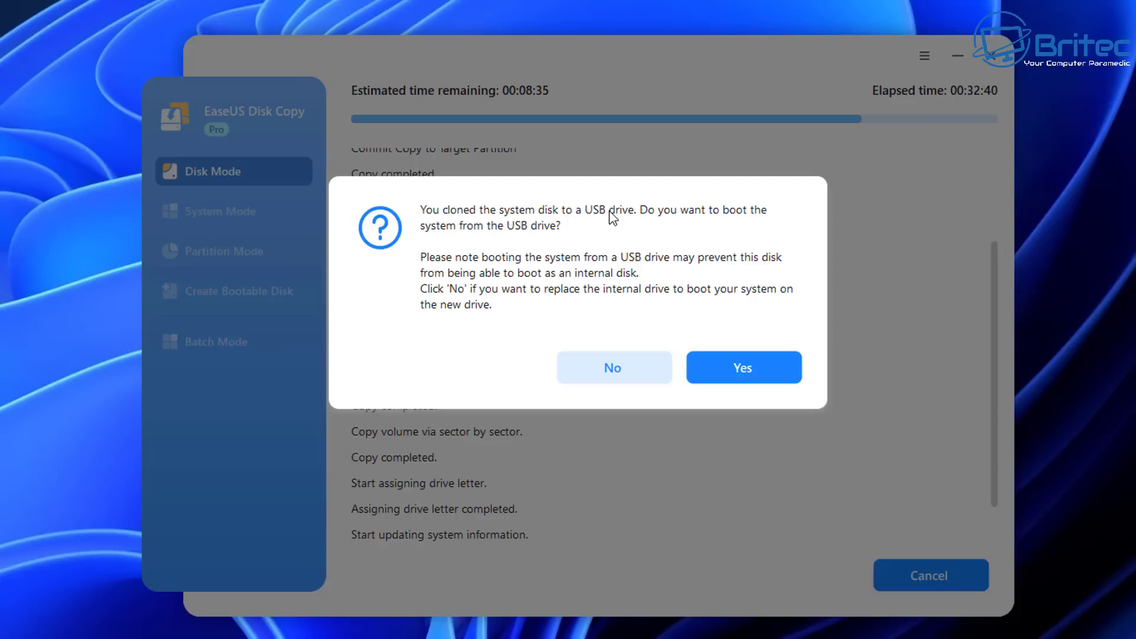
left_click(577, 369)
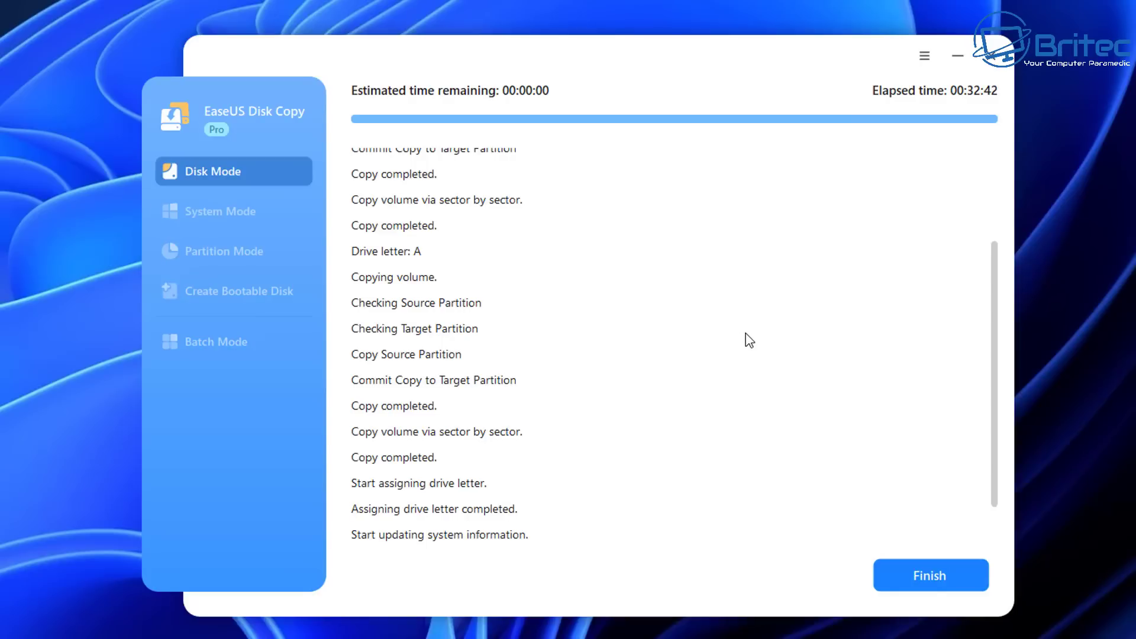
- Finish the clone job, view Disk 2's copied partitions, and exit EaseUS Disk Copy
left_click(909, 587)
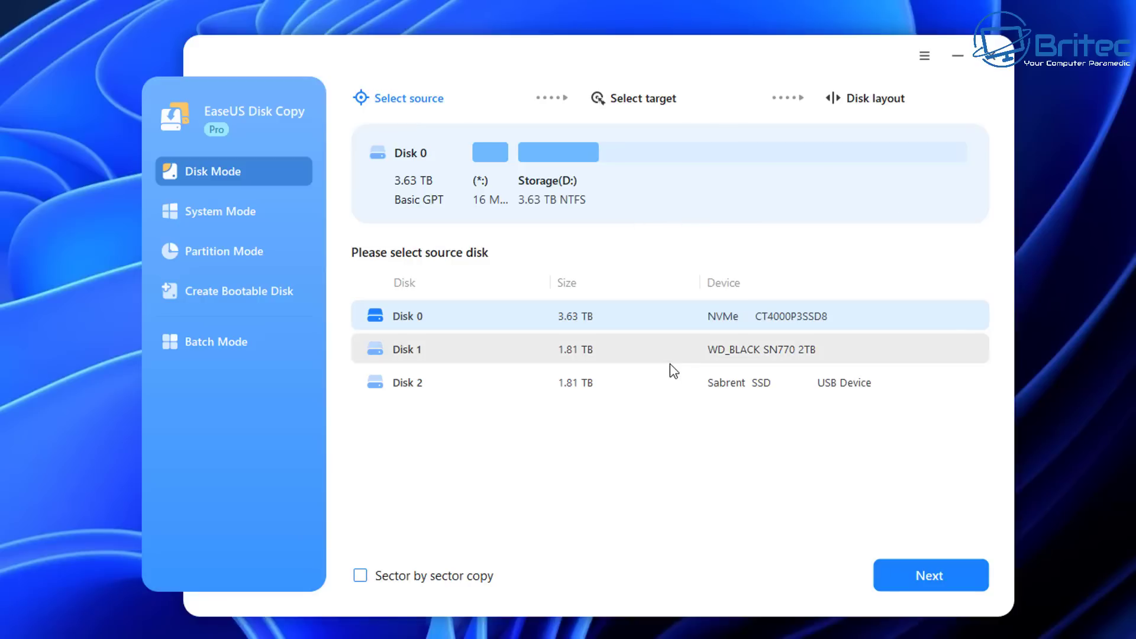
left_click(652, 383)
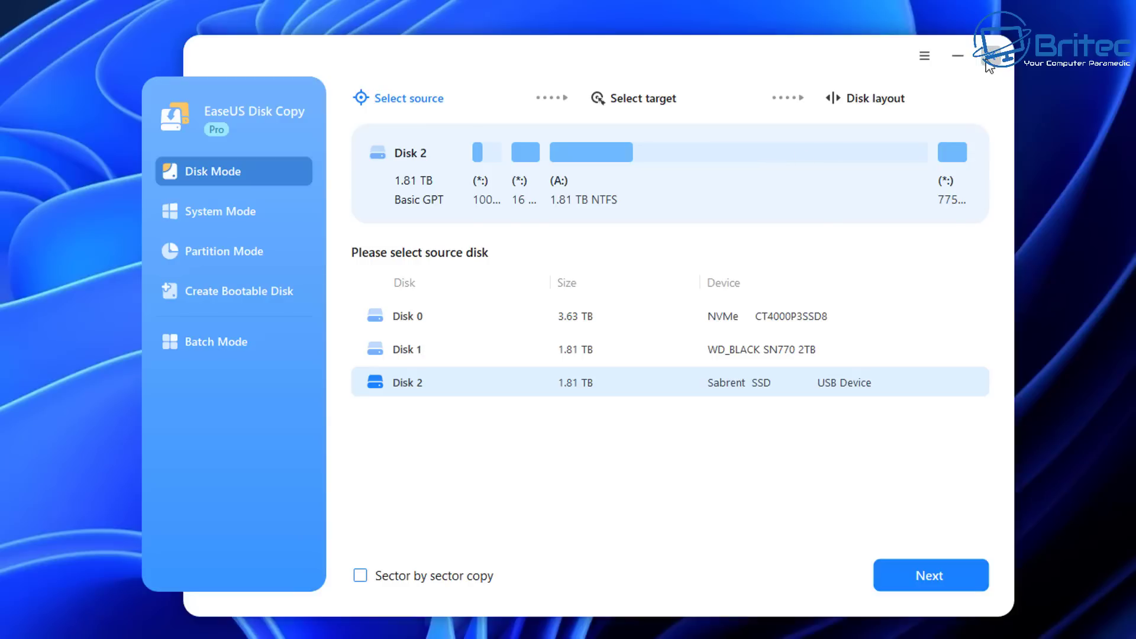
left_click(987, 59)
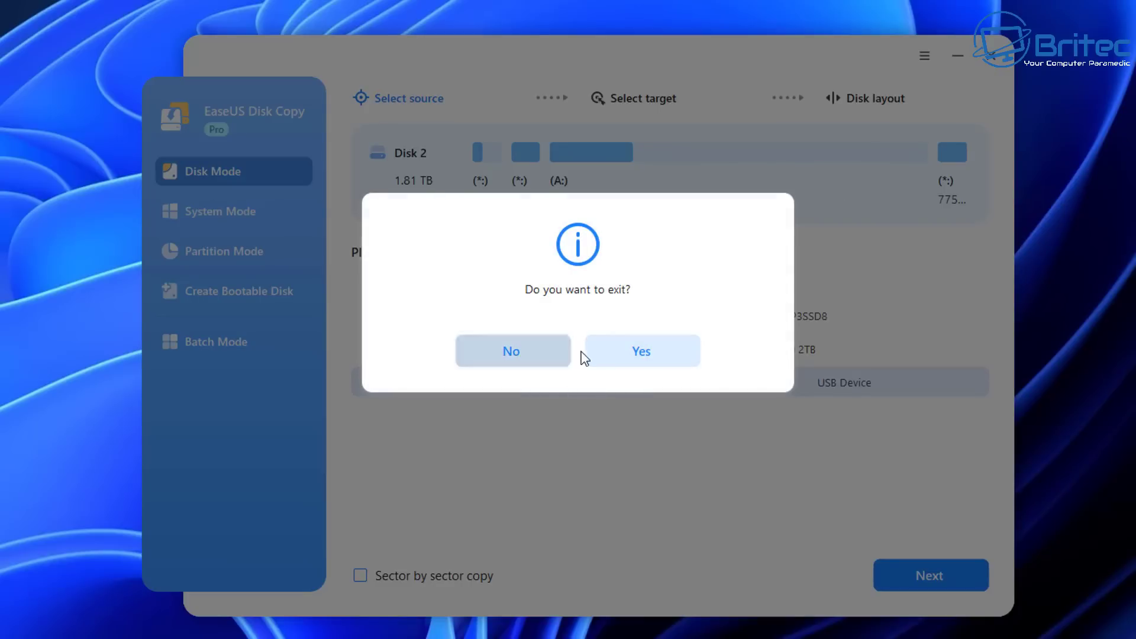
left_click(628, 349)
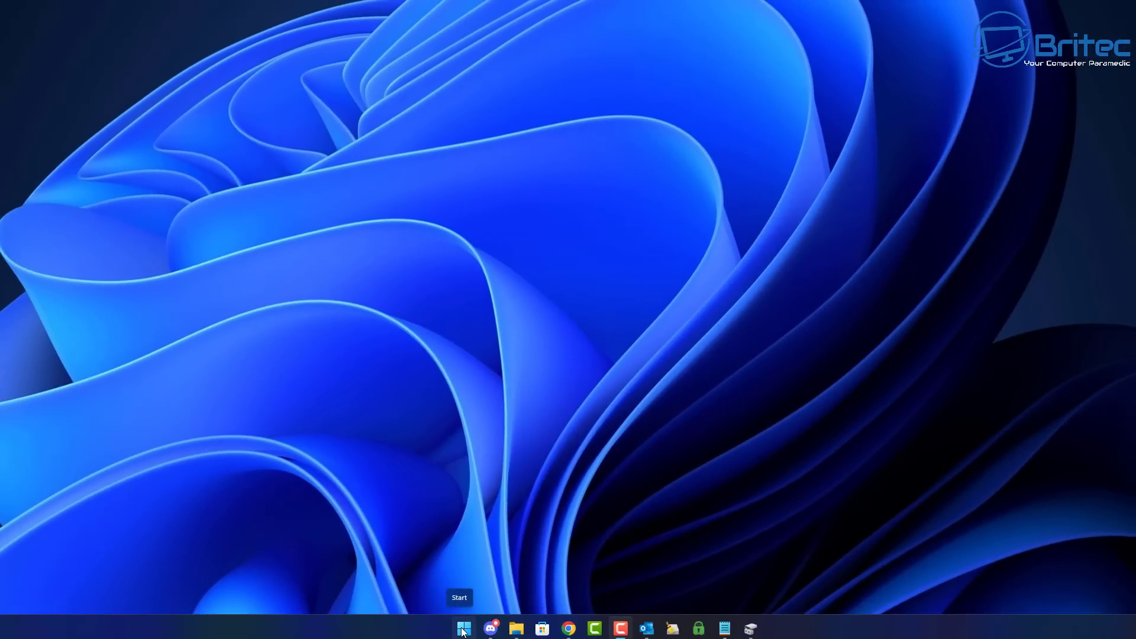
right_click(463, 632)
left_click(463, 405)
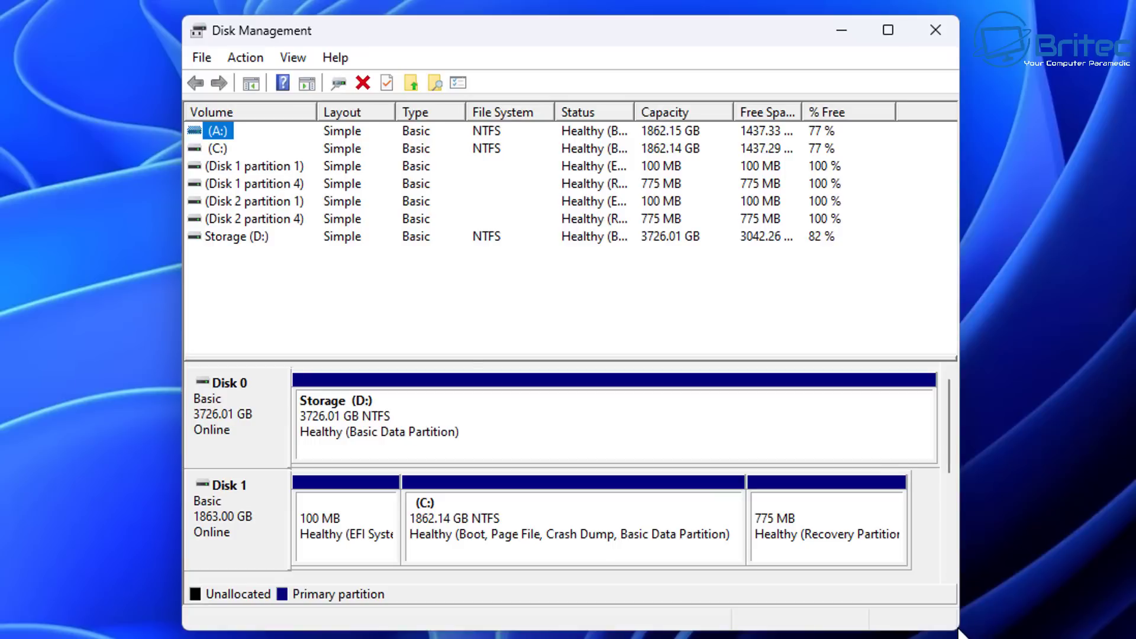
left_click_drag(959, 631, 1133, 636)
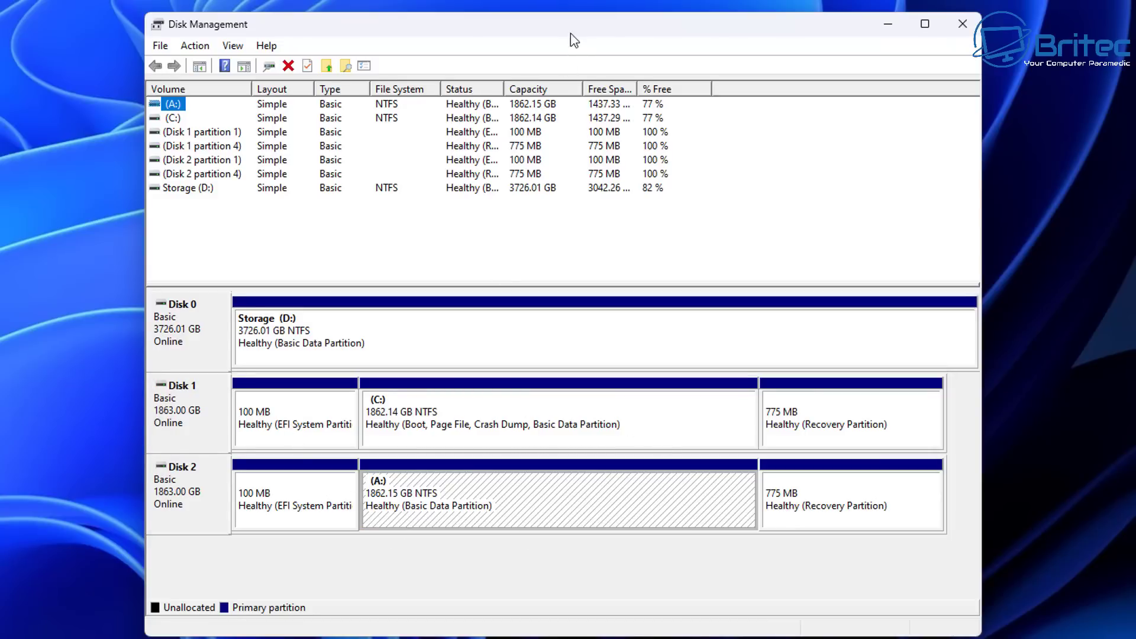
left_click_drag(570, 31, 498, 13)
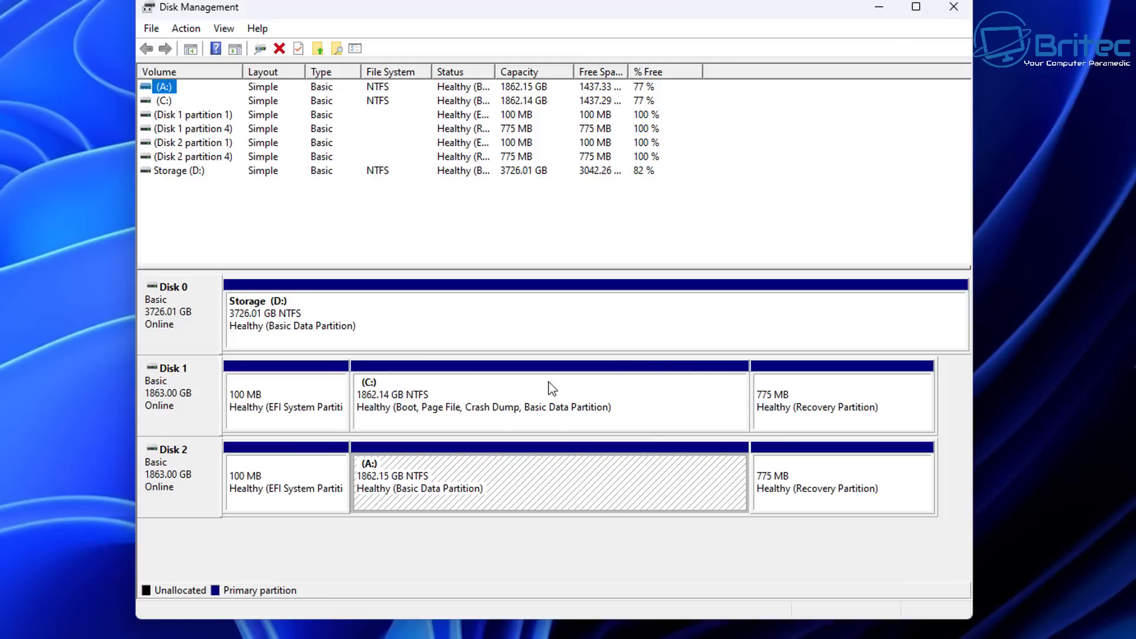
left_click(953, 6)
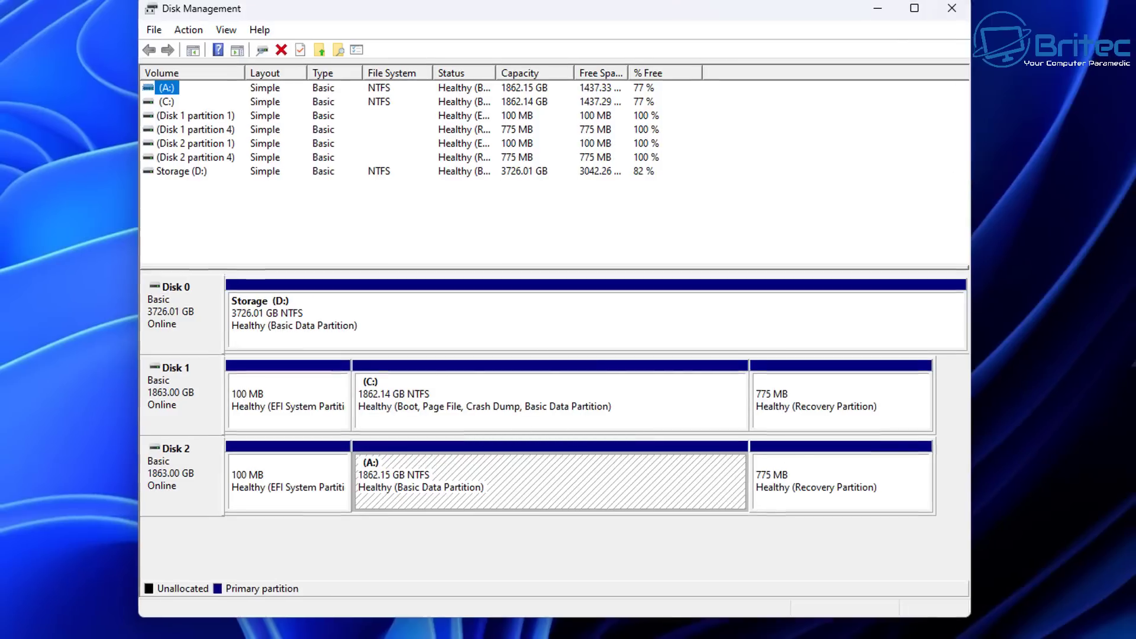